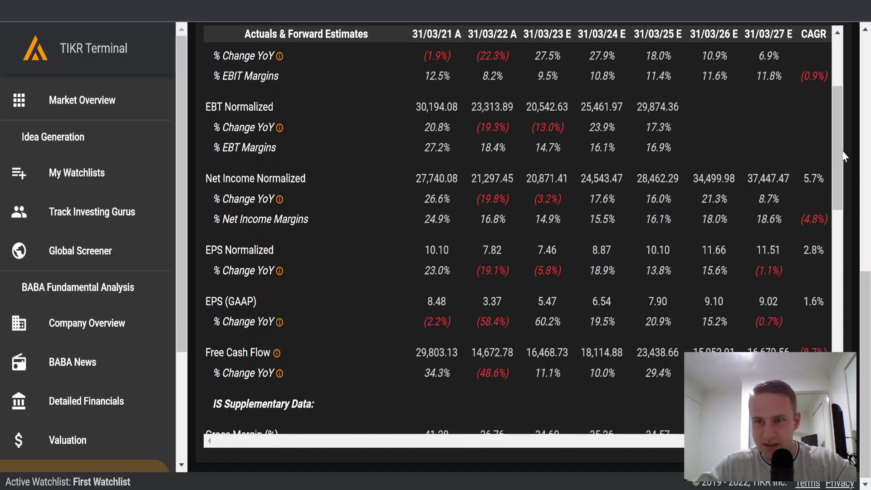
# Scroll TIKR's Alibaba estimates through the earnings and Free Cash Flow rows, then return to the BABA sheet
pyautogui.moveTo(838, 150); pyautogui.dragTo(832, 91)
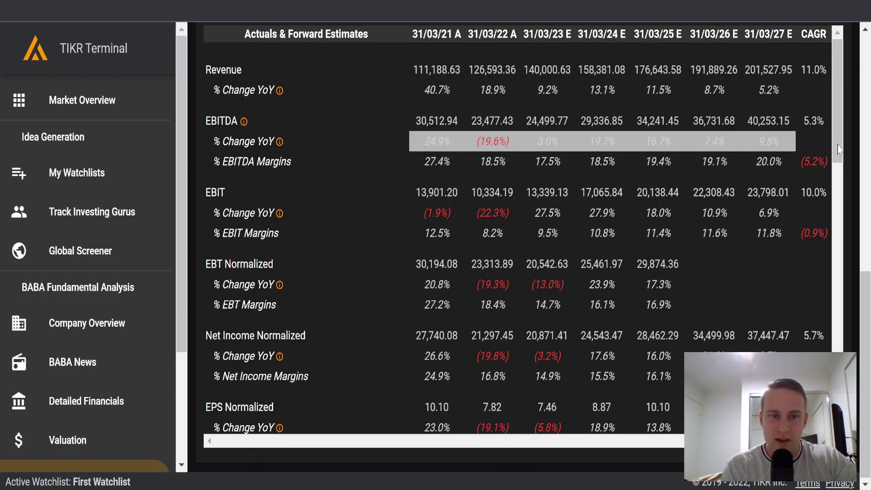
pyautogui.moveTo(837, 79); pyautogui.dragTo(834, 151)
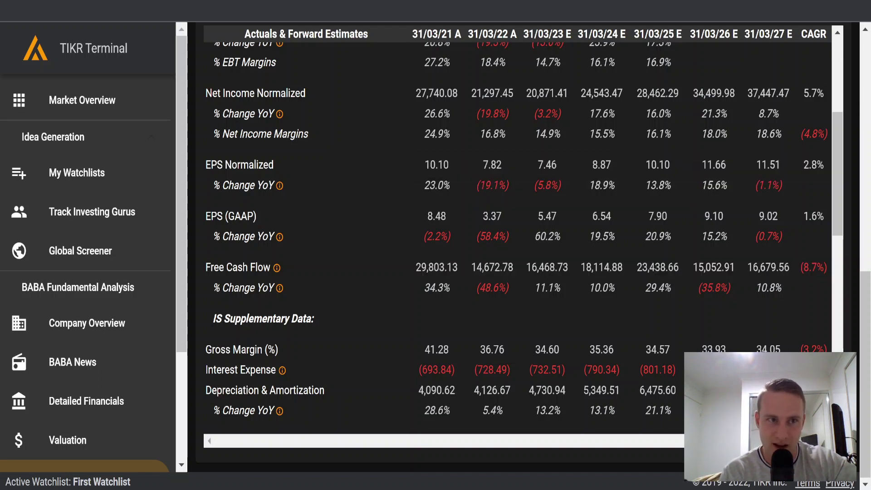
pyautogui.hotkey('alt', 'Tab')
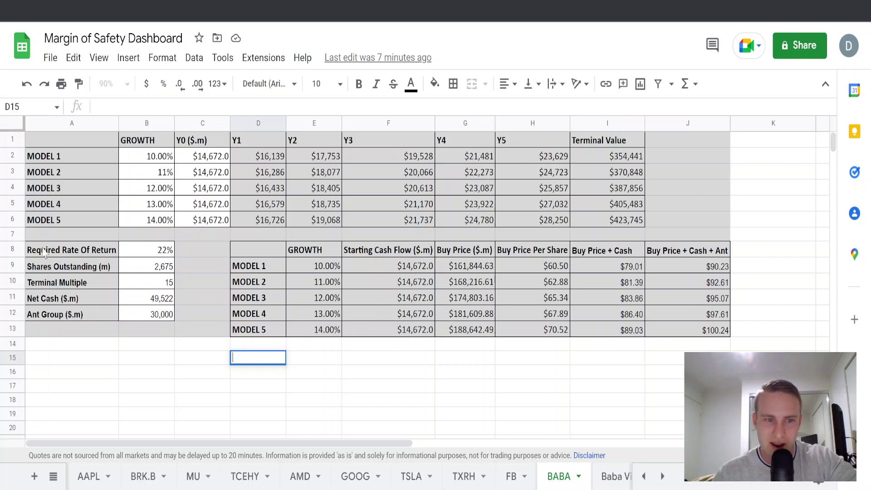
pyautogui.click(149, 359)
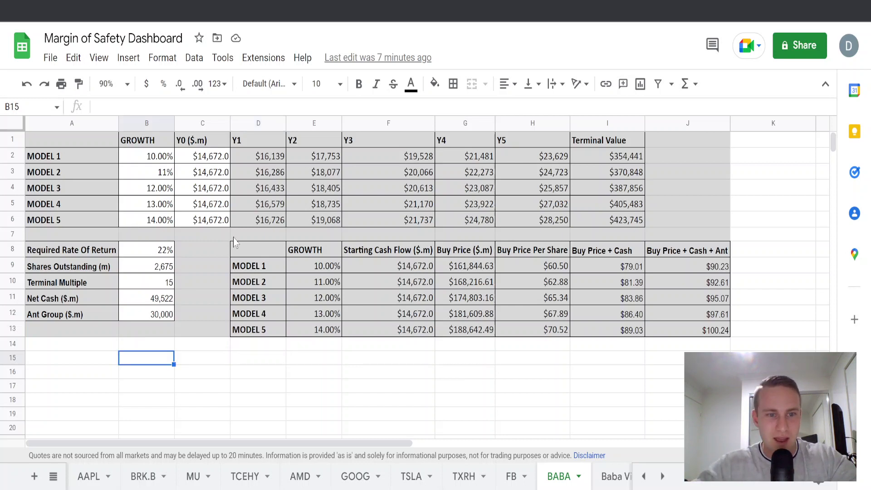
pyautogui.click(147, 232)
pyautogui.press('Down')
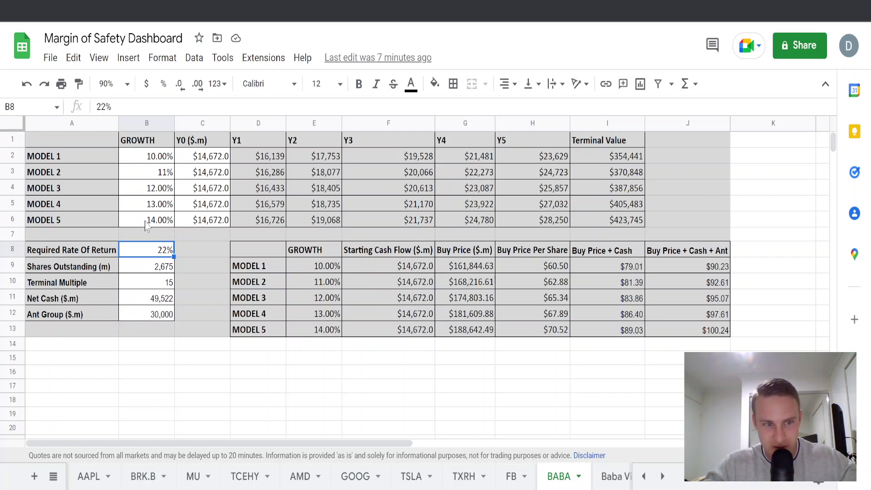
pyautogui.press('Down')
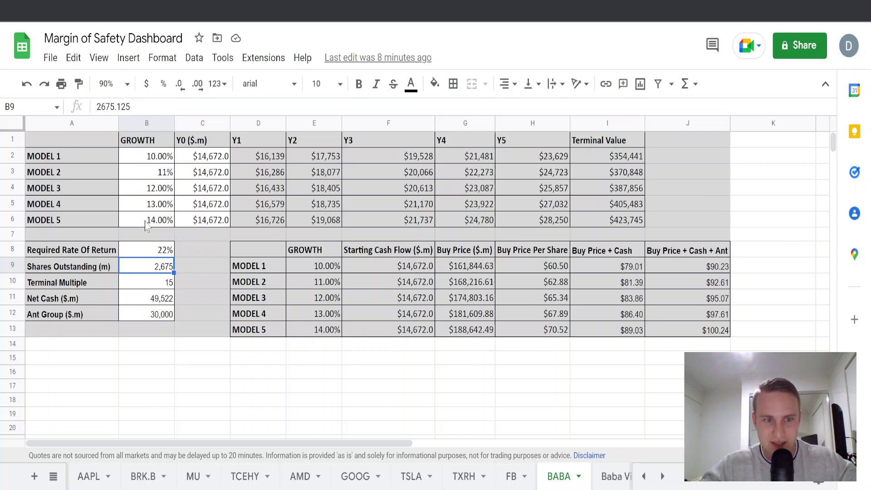
pyautogui.press('Down')
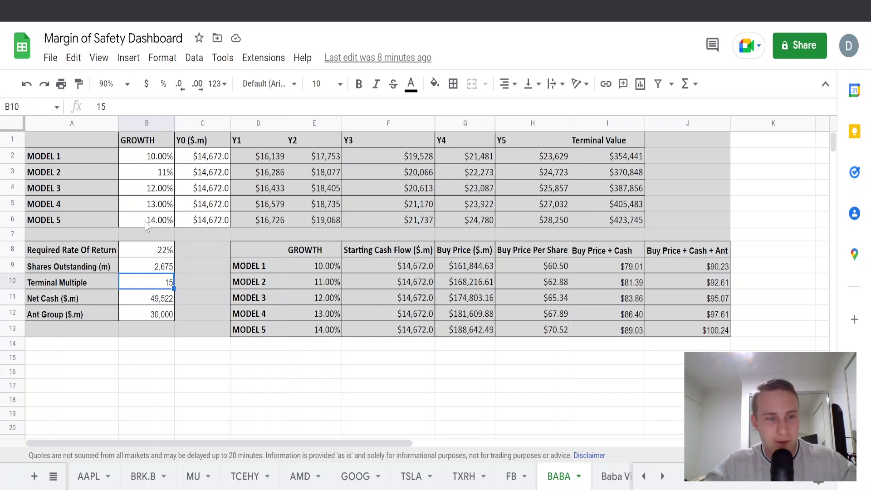
pyautogui.press('Down')
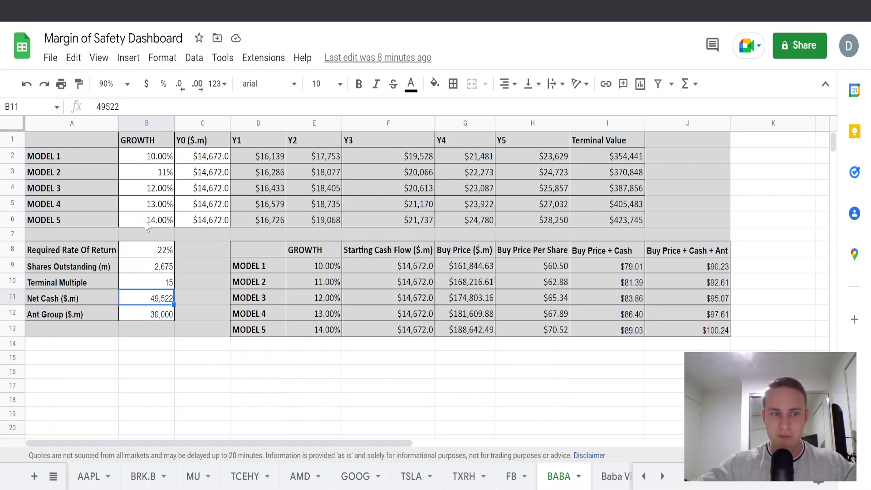
pyautogui.press('Down')
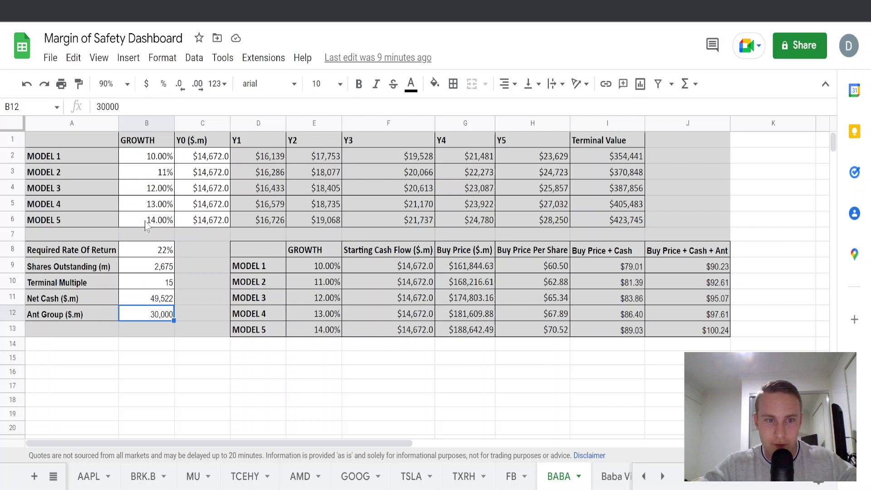
pyautogui.press('Right')
pyautogui.press('Right')
pyautogui.press('Right')
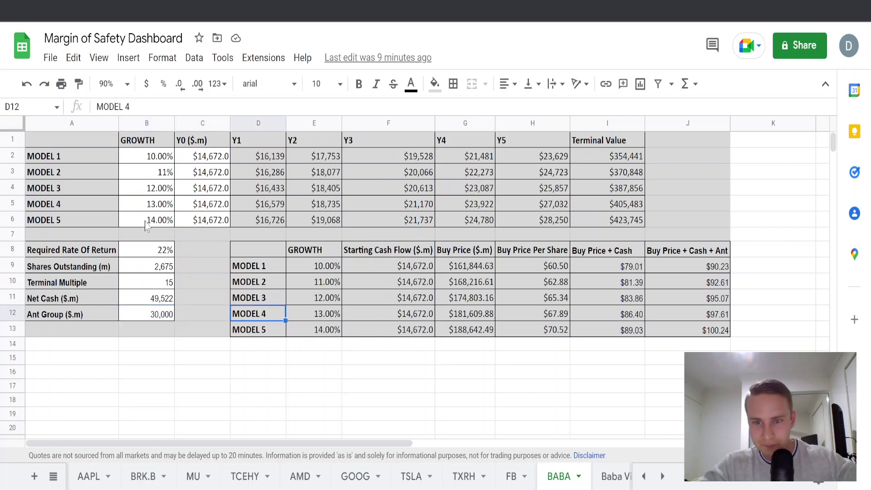
pyautogui.press('Right')
pyautogui.press('Right')
pyautogui.press('Right')
pyautogui.press('Right')
pyautogui.press('Right')
pyautogui.press('Right')
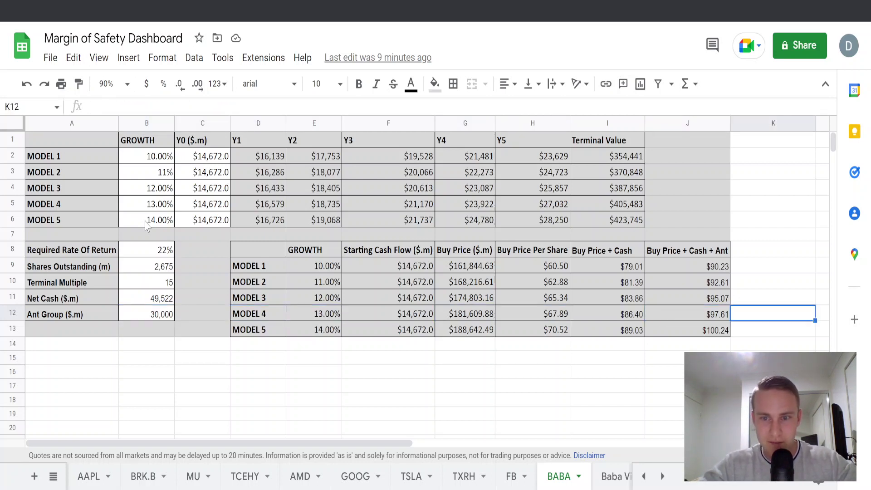
pyautogui.press('Left')
pyautogui.press('Up')
pyautogui.press('Up')
pyautogui.press('Up')
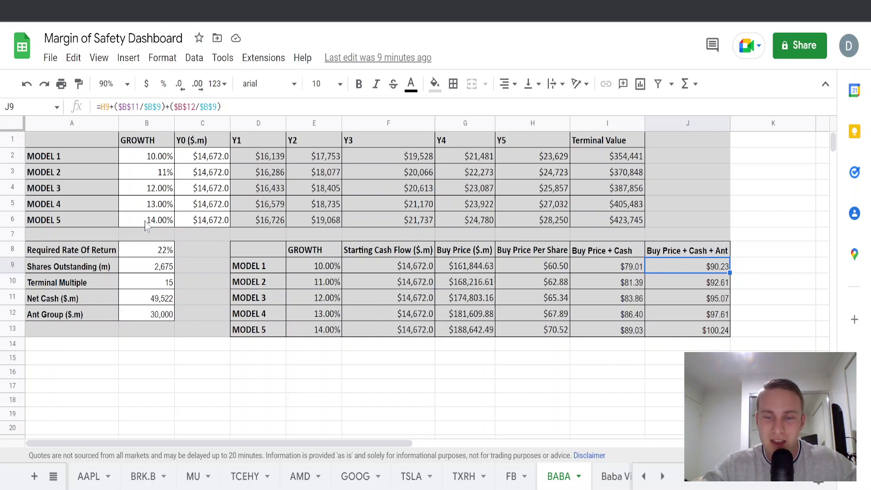
pyautogui.press('Down')
pyautogui.press('Down')
pyautogui.press('Down')
pyautogui.press('Down')
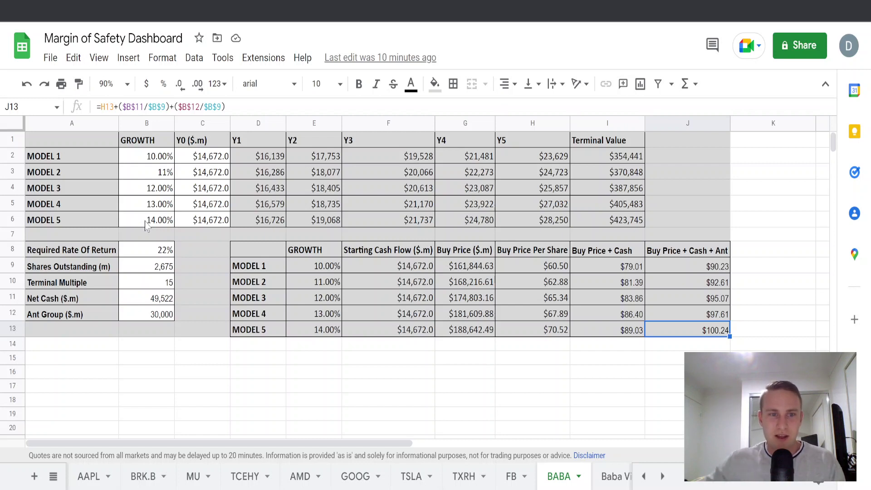
pyautogui.press('Left')
pyautogui.press('Left')
pyautogui.press('Left')
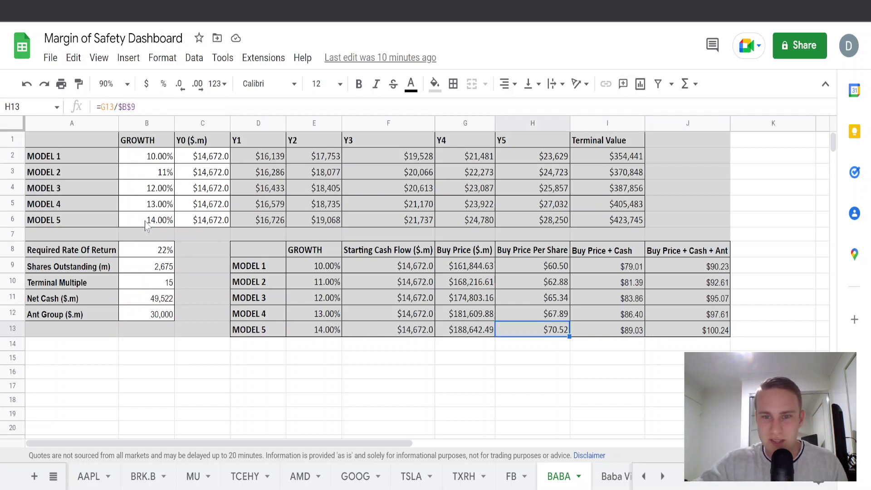
pyautogui.press('Left')
pyautogui.press('Left')
pyautogui.press('Left')
pyautogui.press('Left')
pyautogui.press('Left')
pyautogui.press('Left')
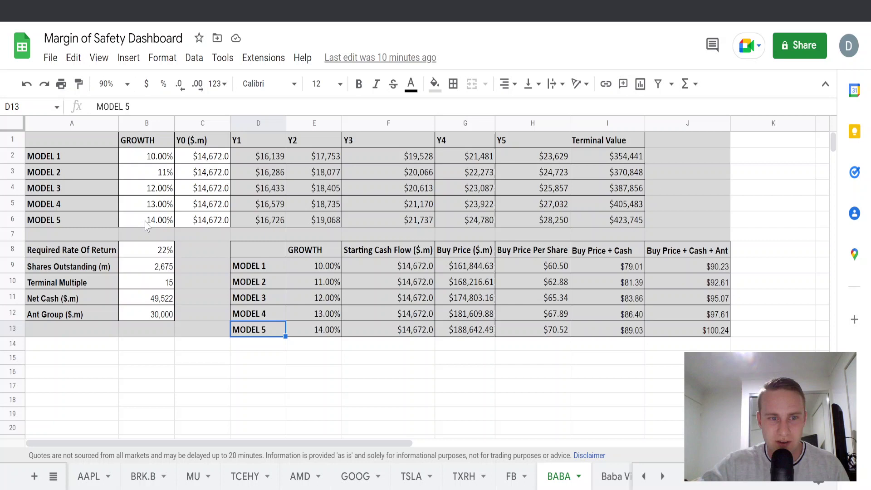
pyautogui.press('Up')
pyautogui.press('Up')
pyautogui.press('Up')
pyautogui.press('Up')
pyautogui.press('Up')
pyautogui.press('Up')
pyautogui.press('Up')
pyautogui.press('Up')
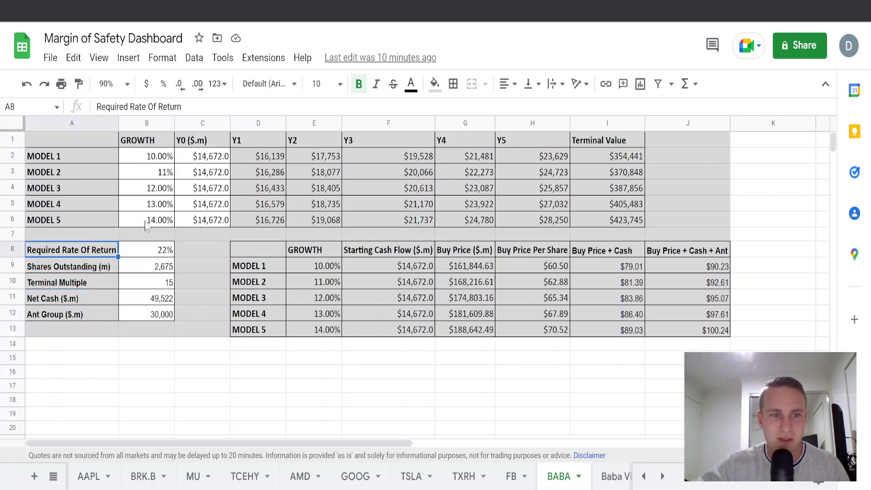
pyautogui.press('Up')
pyautogui.press('Right')
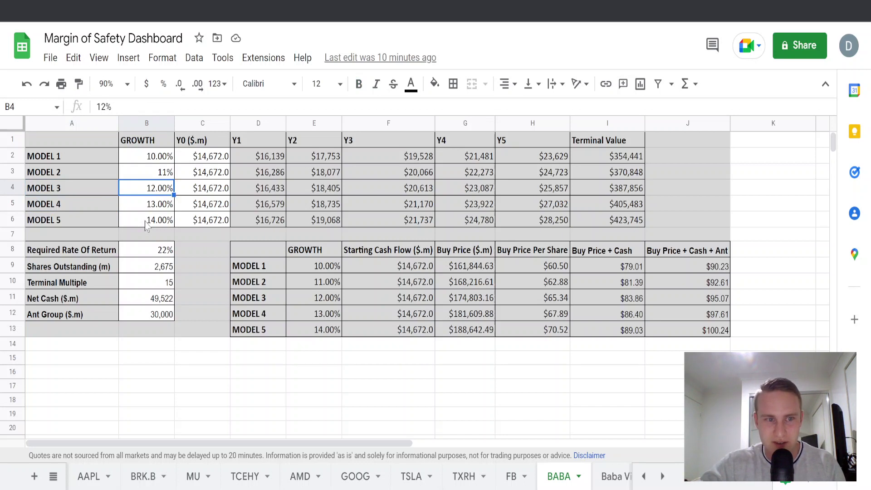
pyautogui.press('Down')
pyautogui.press('Down')
pyautogui.press('Down')
pyautogui.press('Down')
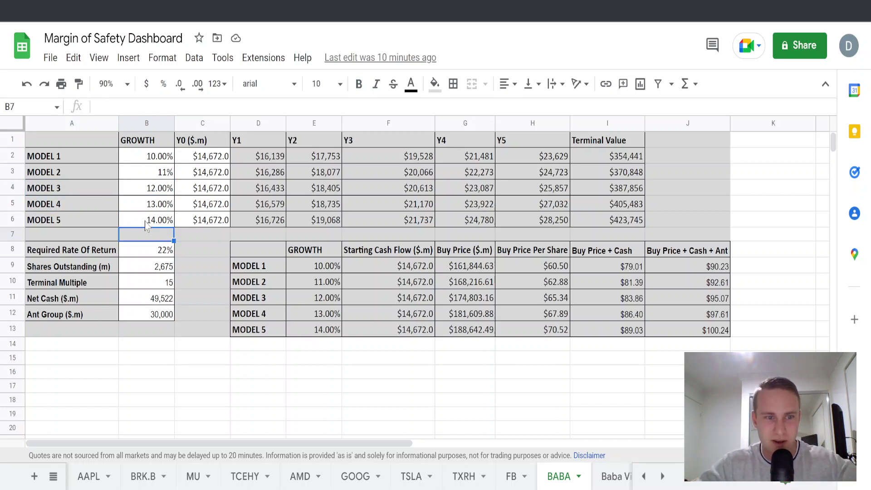
pyautogui.write('15')
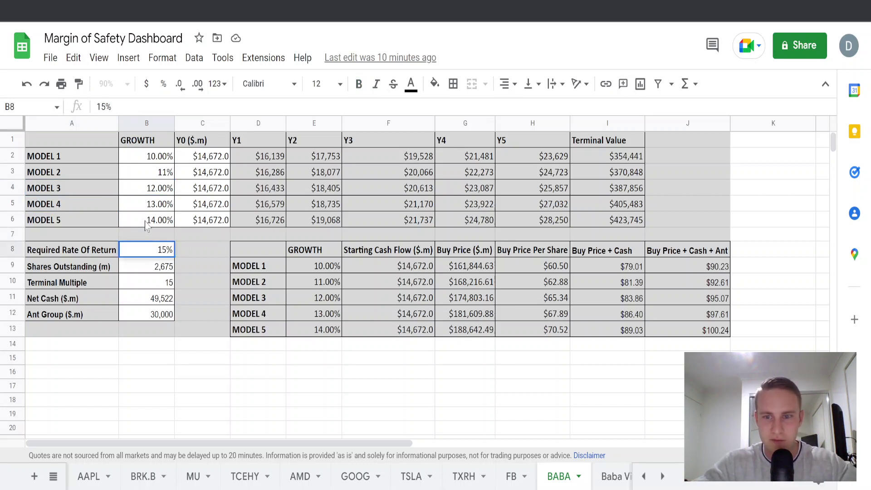
pyautogui.press('Return')
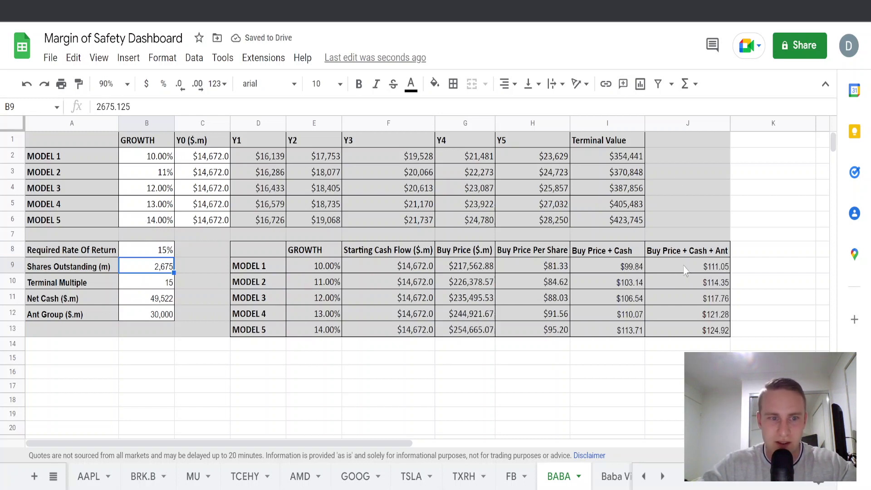
pyautogui.press('Up')
pyautogui.write('22')
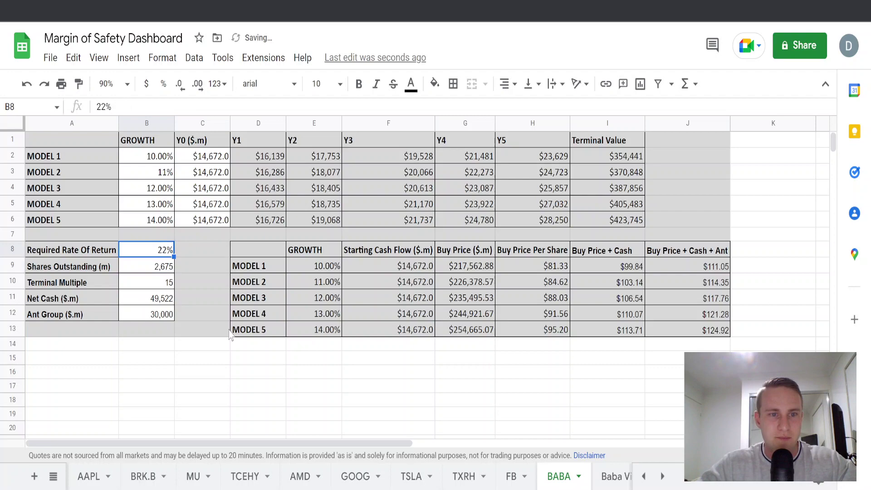
pyautogui.press('Return')
pyautogui.press('Up')
pyautogui.click(206, 161)
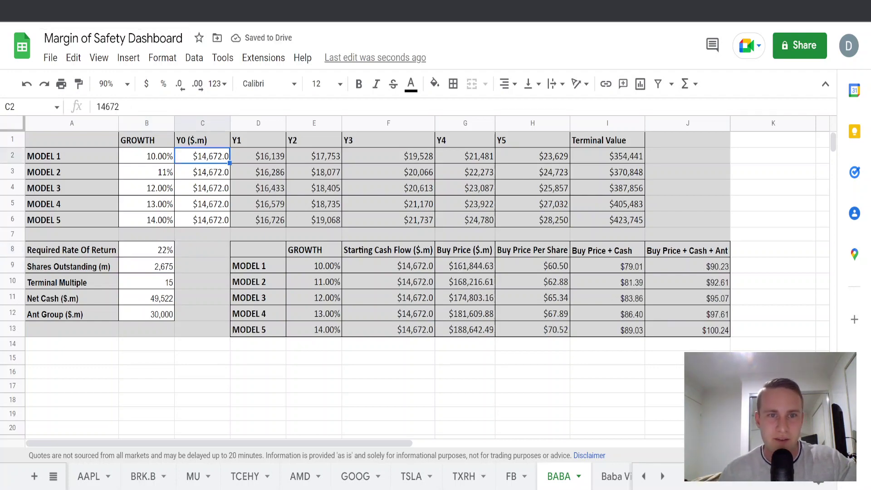
pyautogui.hotkey('ctrl', 'Tab')
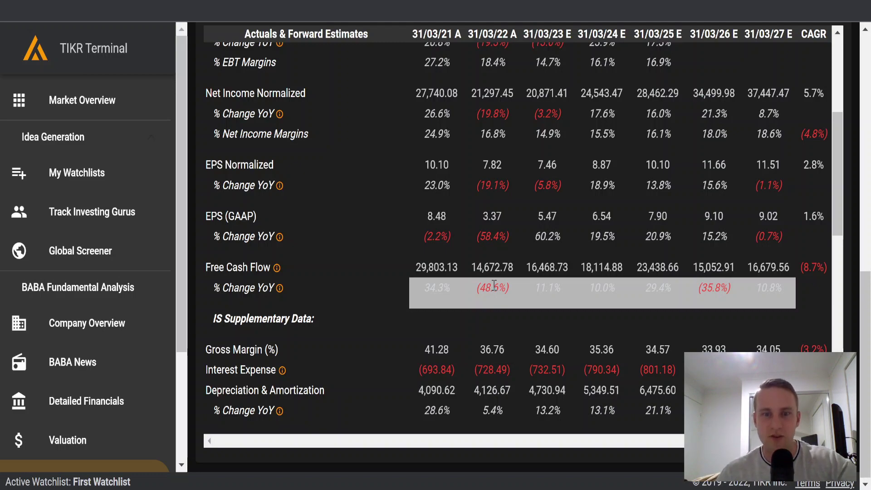
# Return to the BABA sheet after confirming the $14,672.0m free cash flow starting figure in TIKR
pyautogui.hotkey('alt', 'Tab')
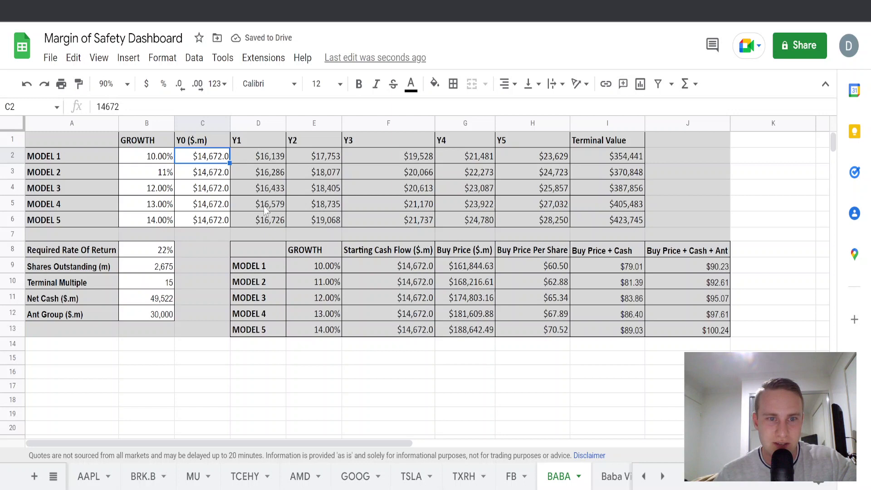
pyautogui.click(264, 144)
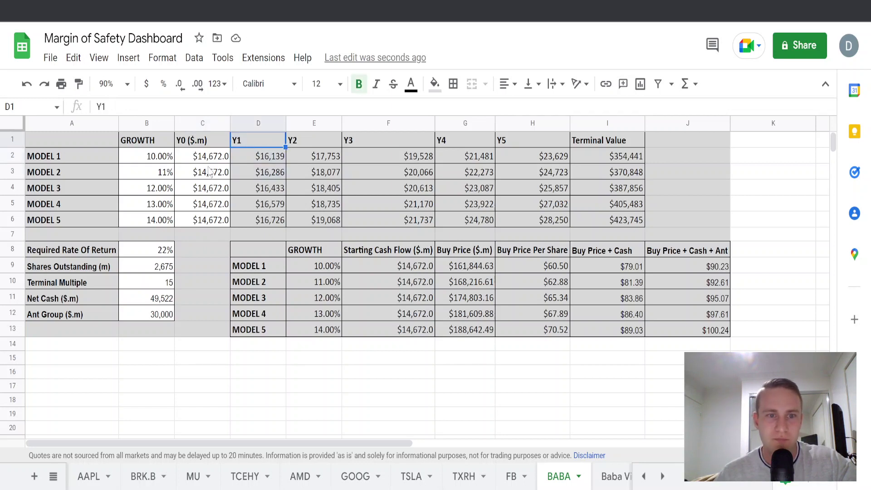